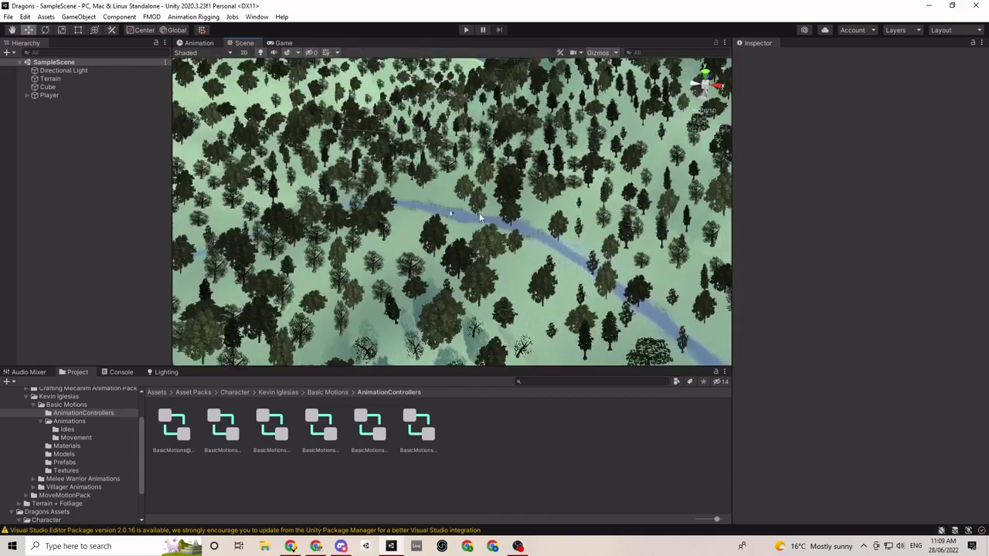
Survey the forest terrain and river from above, and focus on the Player object in the scene.
scroll(479, 219, "down", 2)
left_click_drag(481, 226, 448, 294, "alt")
left_click_drag(437, 170, 397, 312, "alt")
right_click_drag(397, 313, 470, 230)
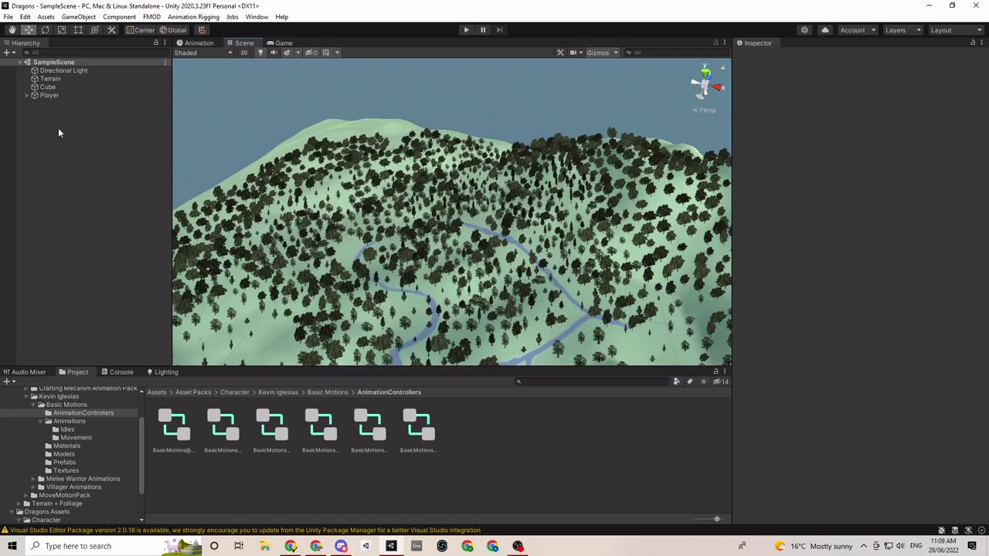
left_click(45, 95)
double_click(45, 96)
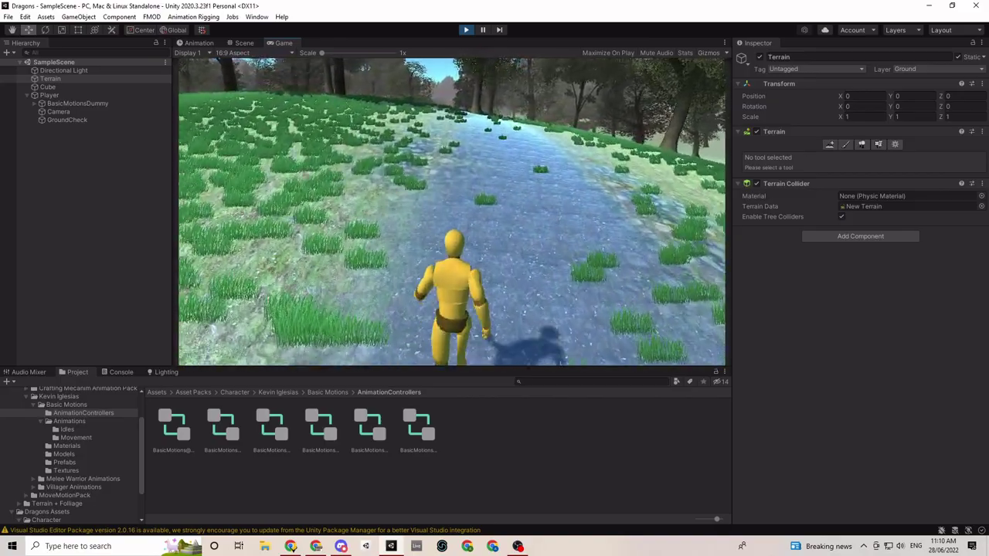
Play-test the character by walking it forward along the river path.
key("w")
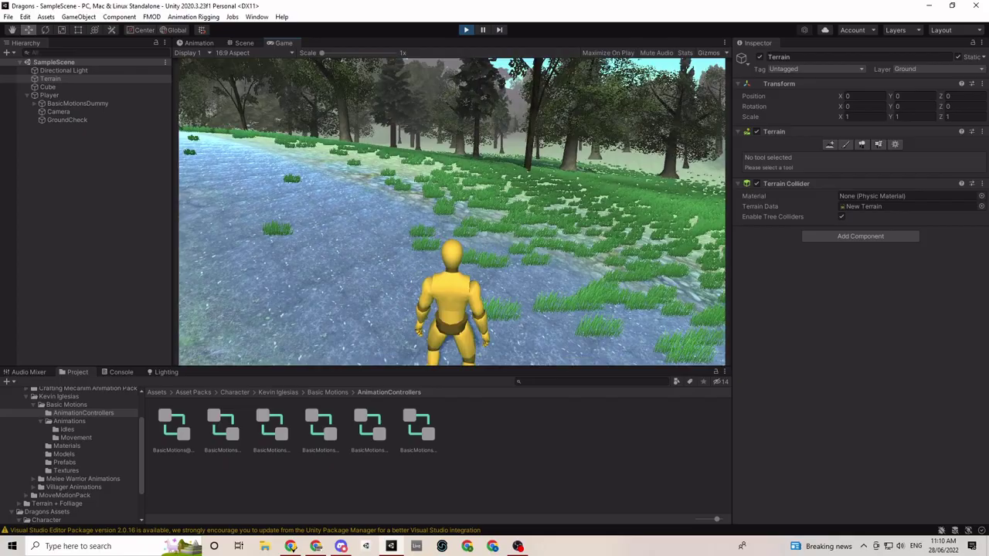
key("w")
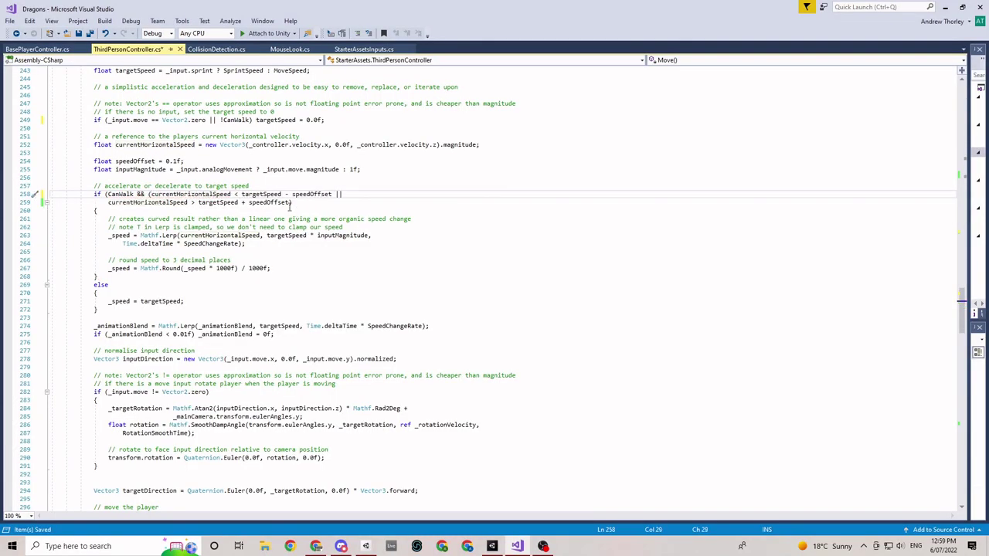
Close the parenthesis of the CanWalk speed condition in Move(), and replace the MoveSpeed line in SwordAttack() with "CanWalk = false;".
left_click(292, 203)
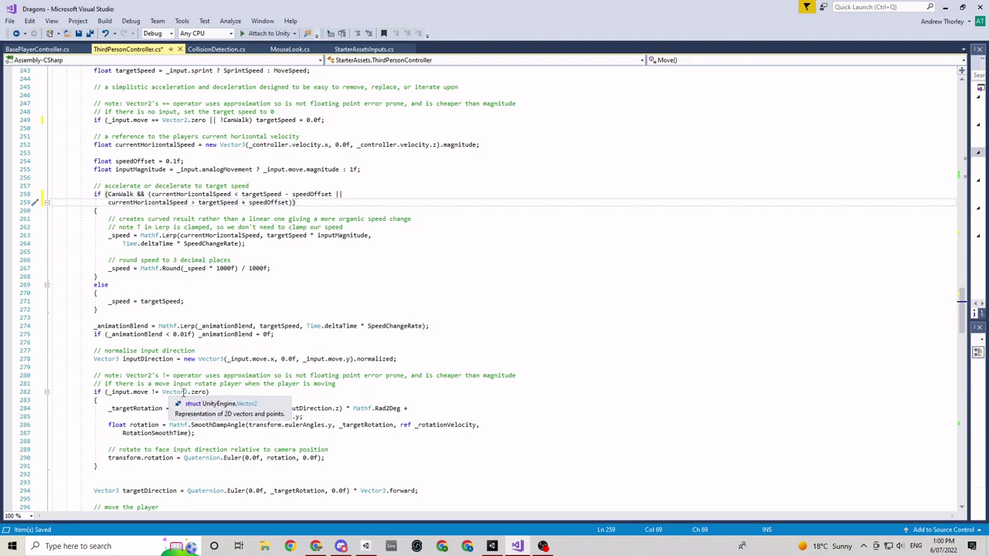
scroll(335, 460, "down", 3)
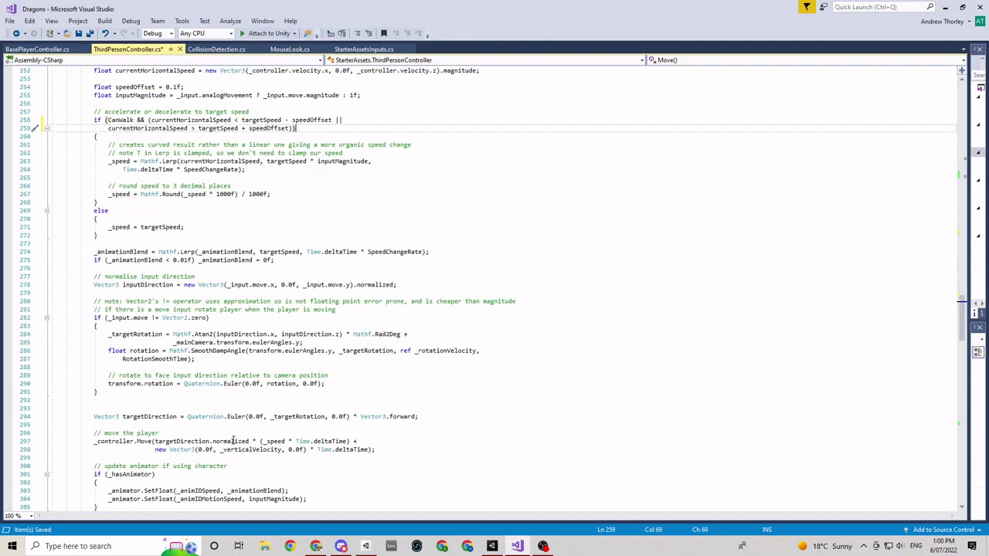
scroll(180, 462, "down", 20)
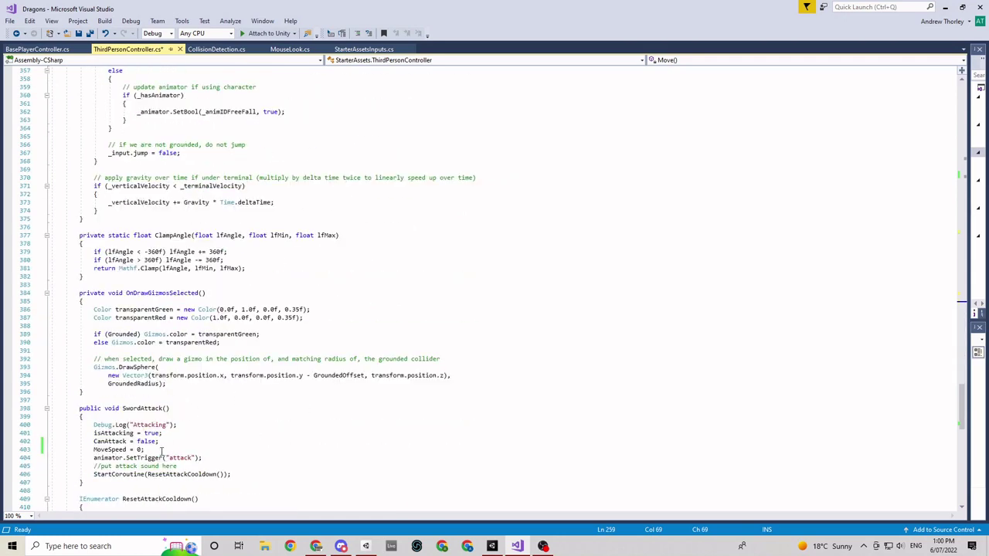
left_click_drag(196, 454, 93, 449)
type("C")
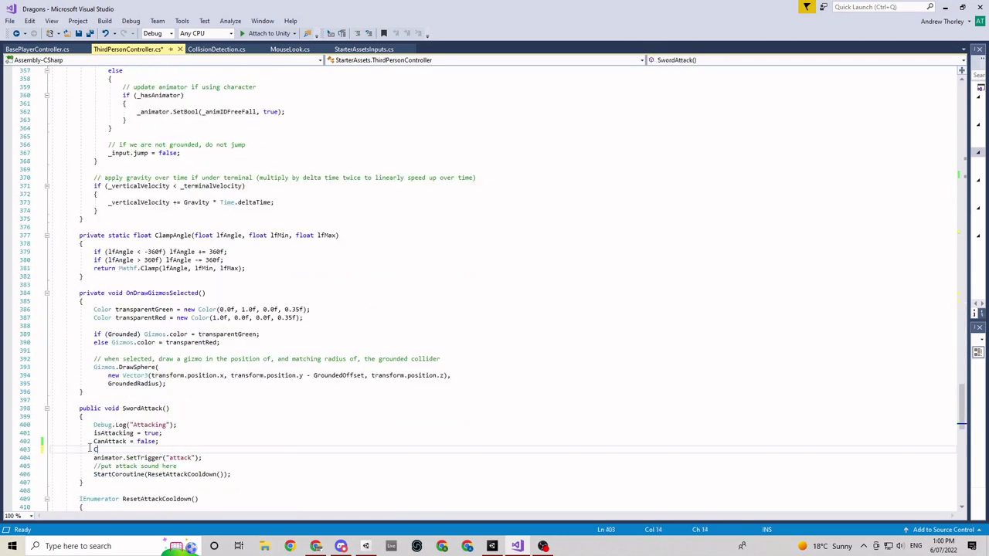
type("anWalk = false;")
Add "CanWalk = true;" after the CanAttack line in the ResetAttackCooldown() coroutine and save the script.
scroll(174, 455, "down", 3)
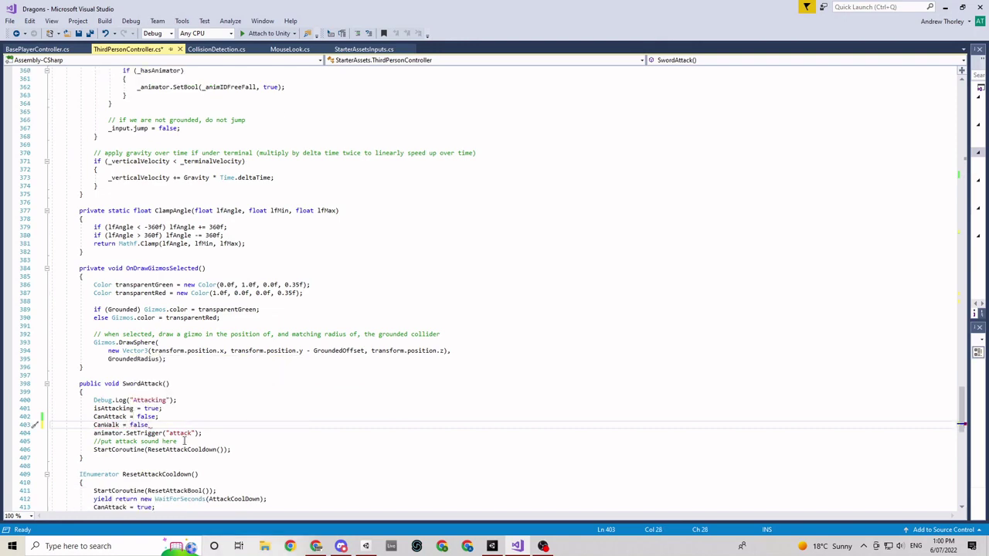
left_click(173, 458)
key("Return")
type("CanWalk ")
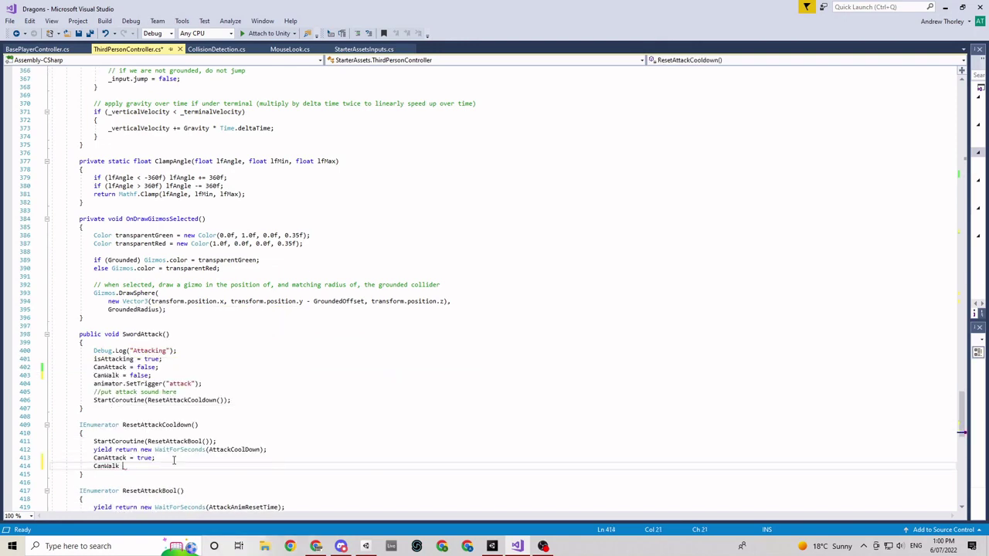
type("= true;")
scroll(327, 415, "down", 4)
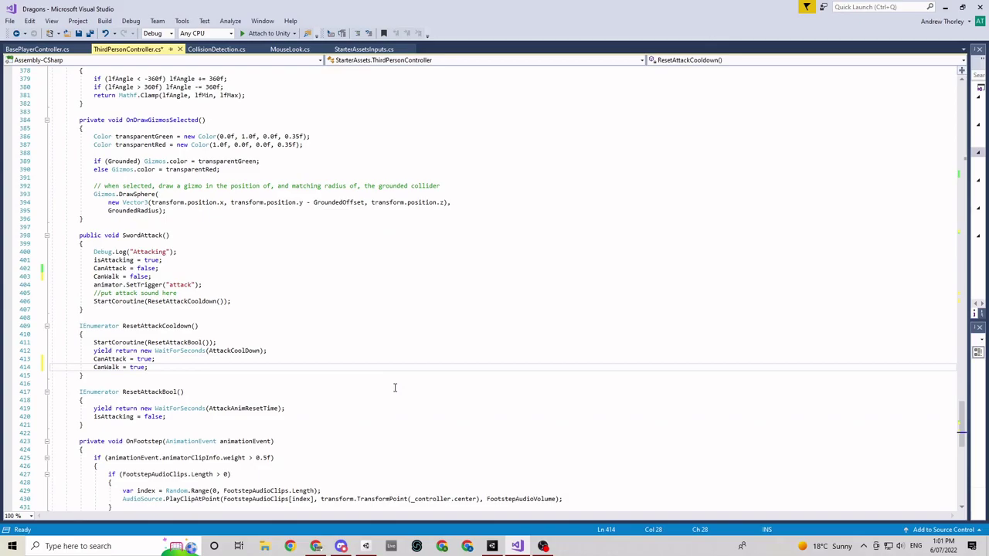
key("ctrl+s")
Switch to Unity and play-test walking and sword attacks near the red enemy.
key("alt+Tab")
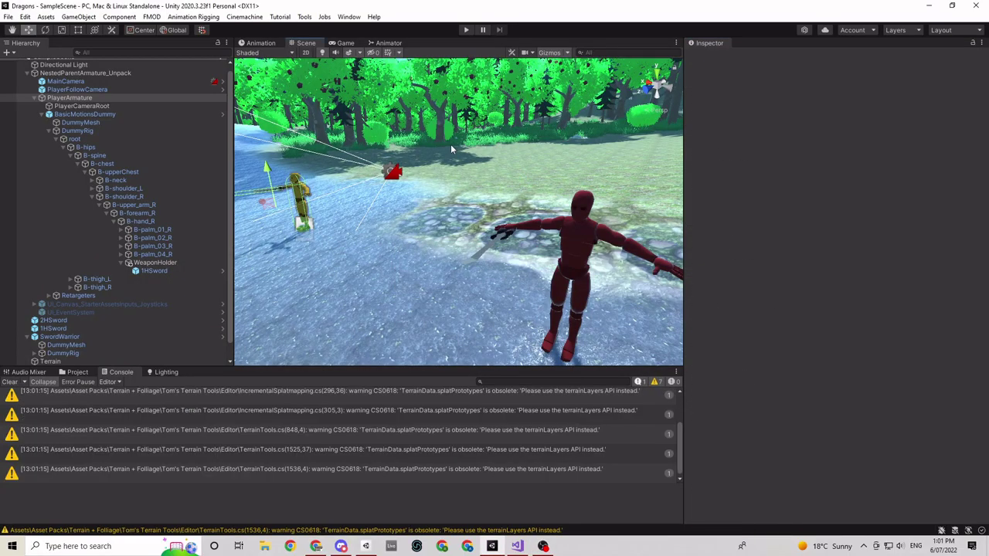
left_click(527, 157)
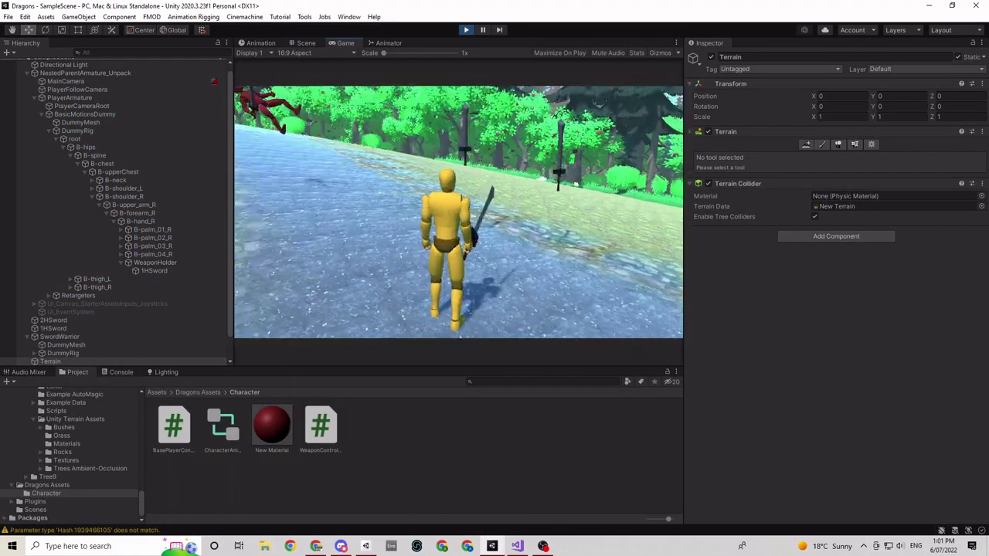
key("w")
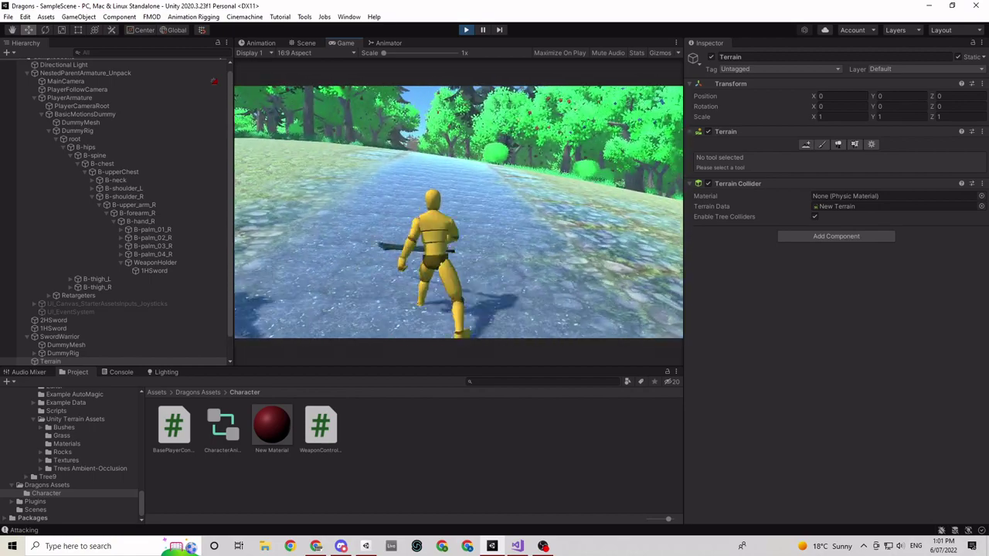
key("w")
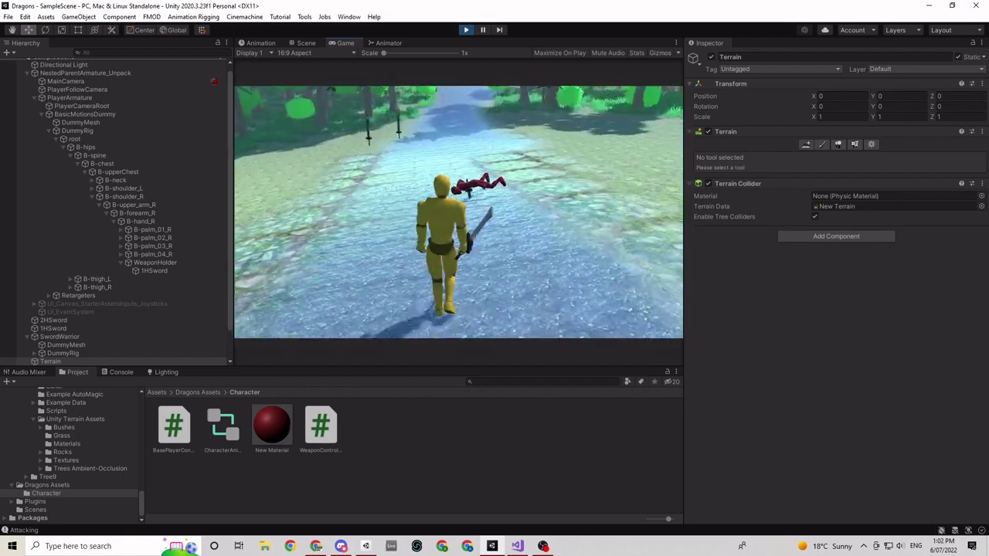
key("ctrl+p")
Enable Use Gravity on the Rigidbody of the SwordWarrior enemy.
left_click(580, 255)
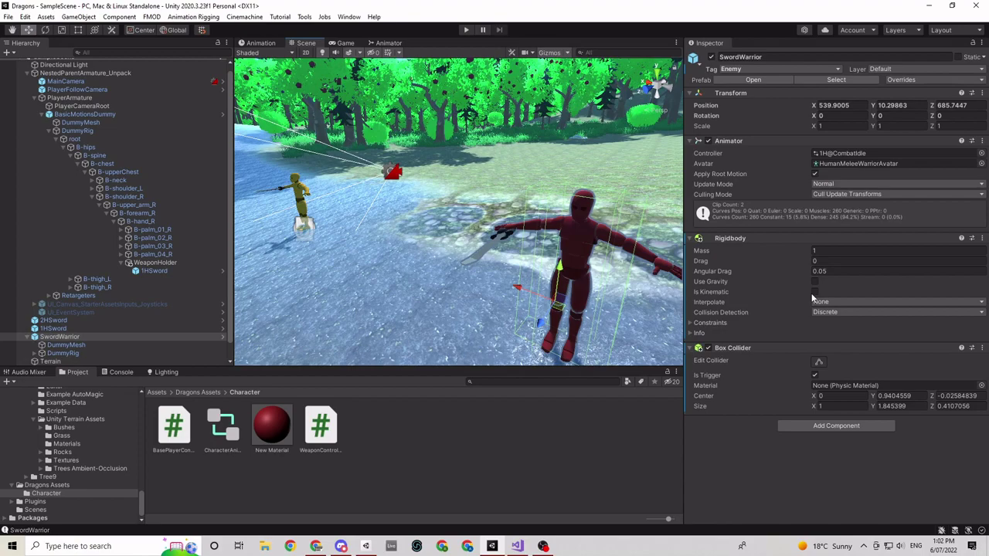
left_click(814, 281)
Play-test the scene by moving the player around the SwordWarrior and attacking it, then end the test.
key("ctrl+p")
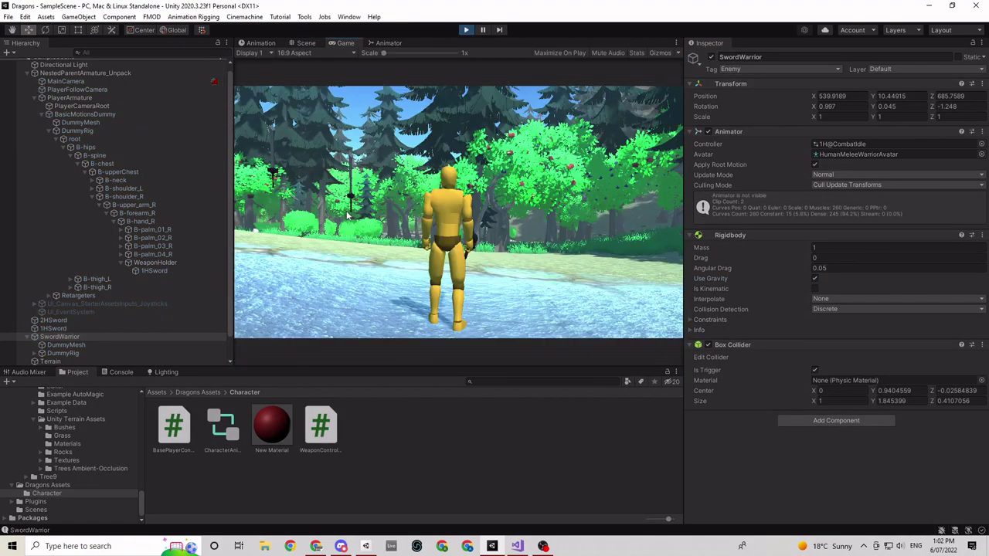
left_click(348, 215)
key("w")
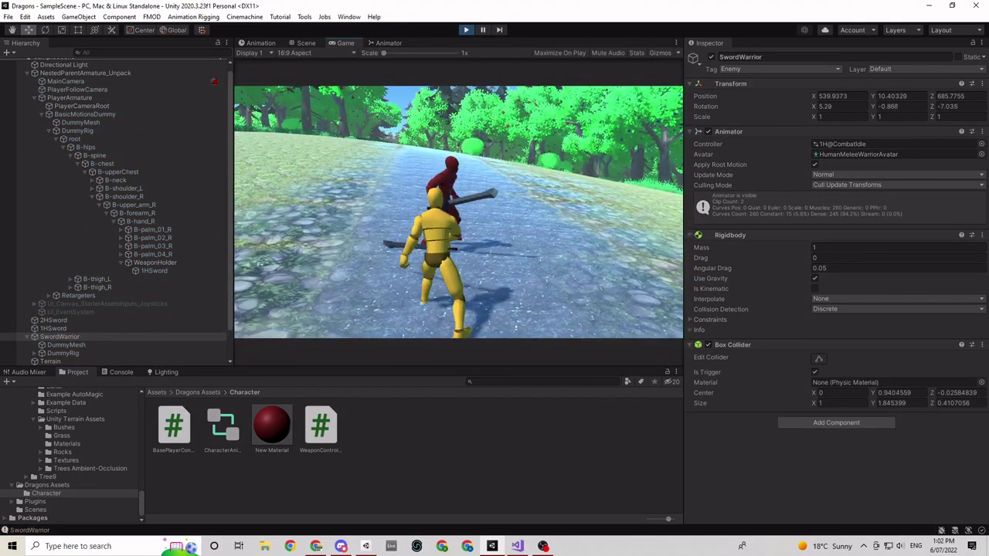
key("s")
key("w")
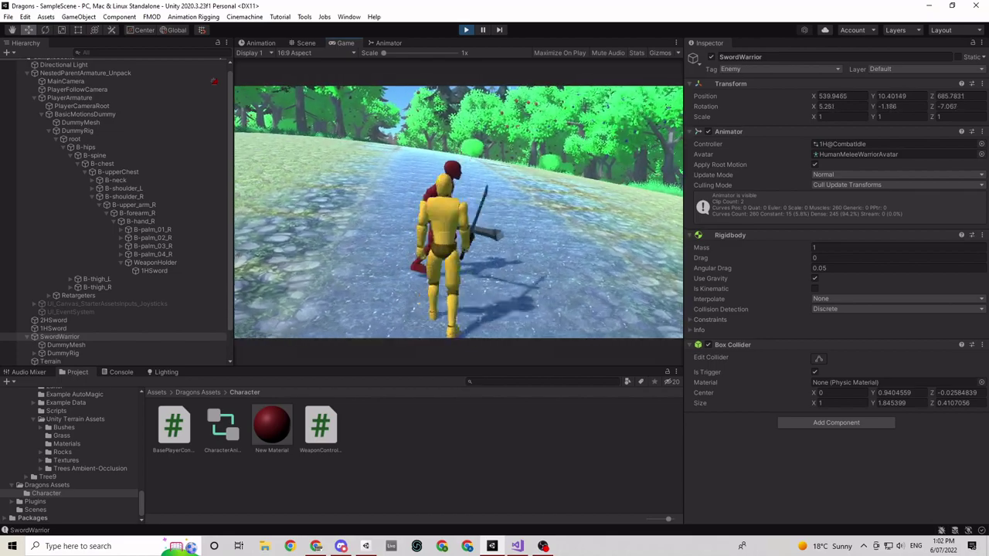
key("a")
key("w")
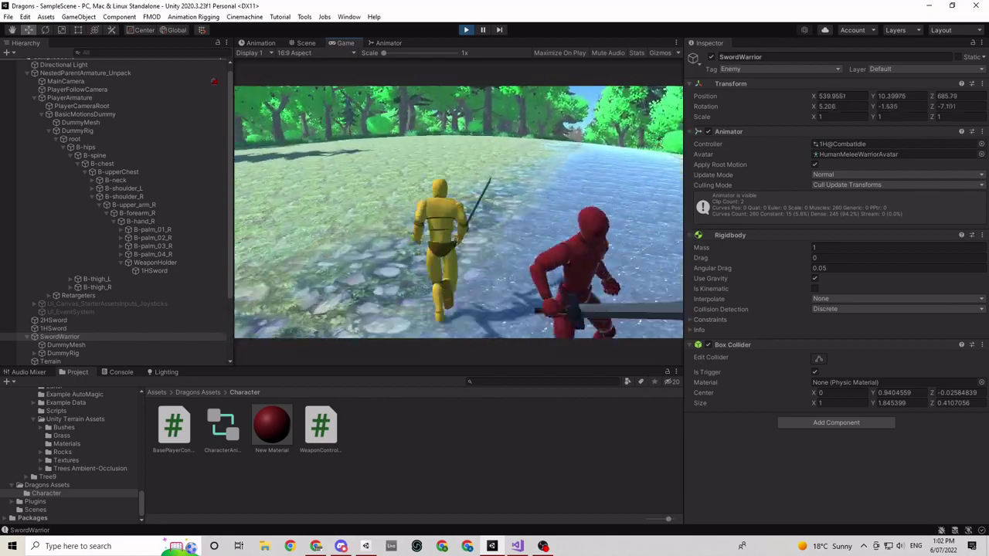
key("w")
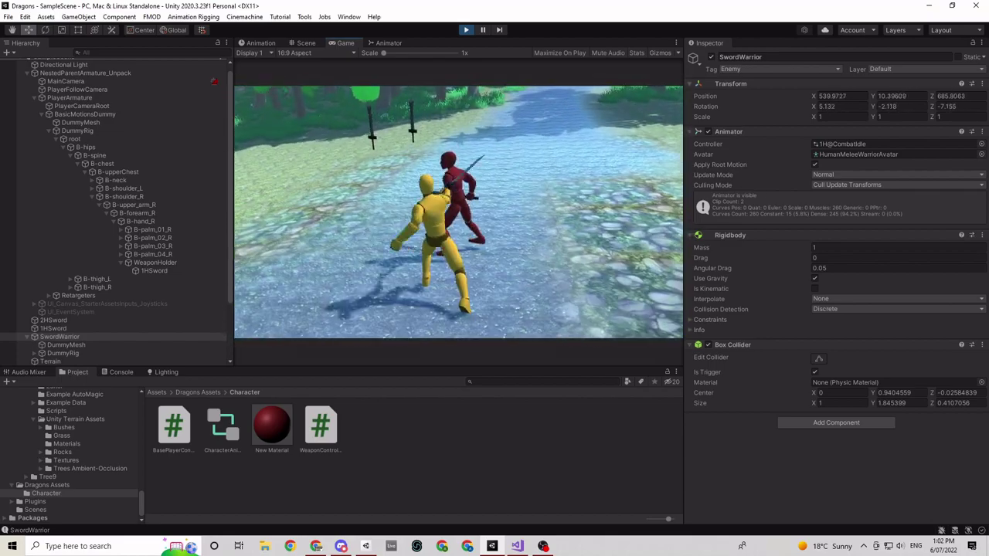
key("Escape")
left_click(466, 29)
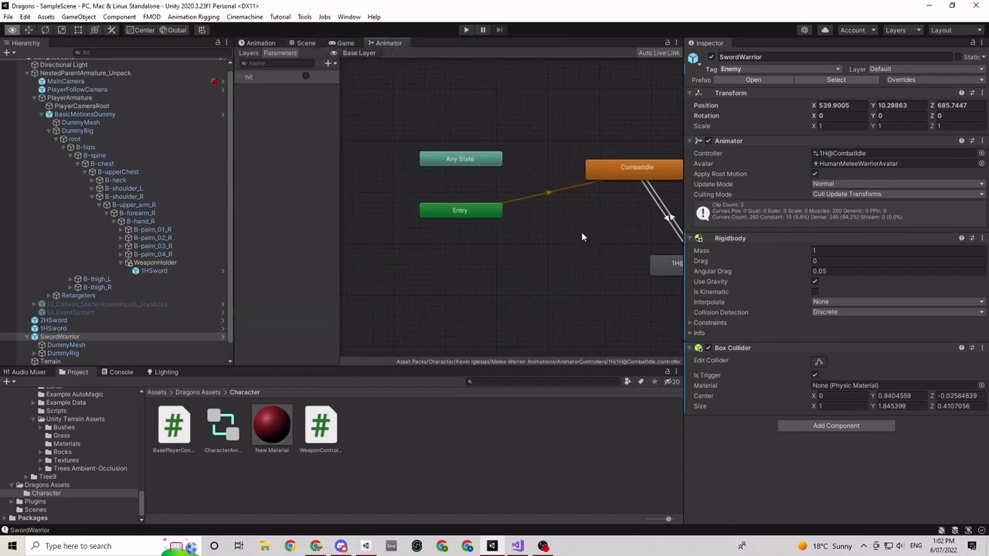
Open the Idle Walk Run Blend tree in the animator controller of BasicMotionsDummy.
left_click(871, 154)
left_click(97, 114)
double_click(470, 193)
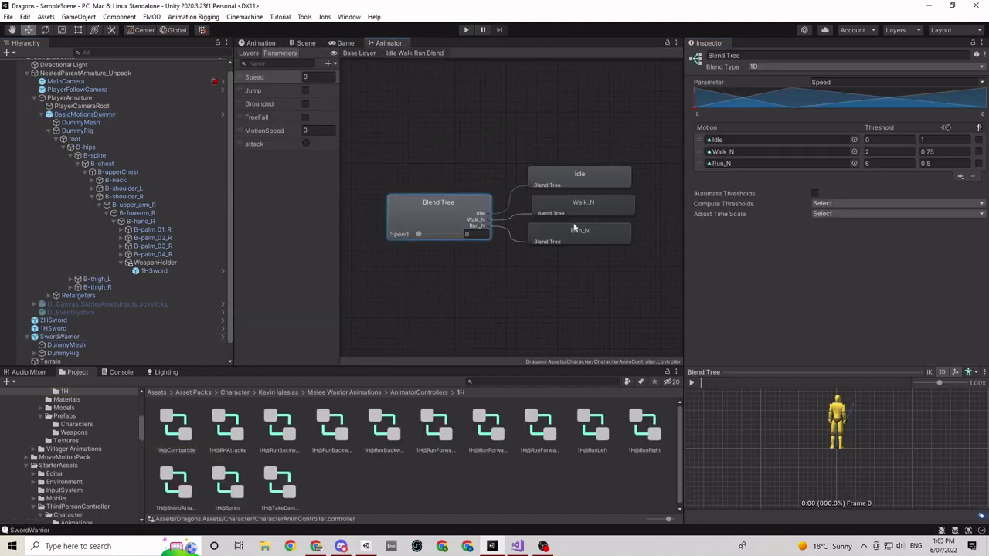
Replace the blend tree's idle motion with the BasicMotions@Idle01 clip from the Basic Motions Idles folder.
left_click(279, 392)
double_click(194, 429)
double_click(230, 428)
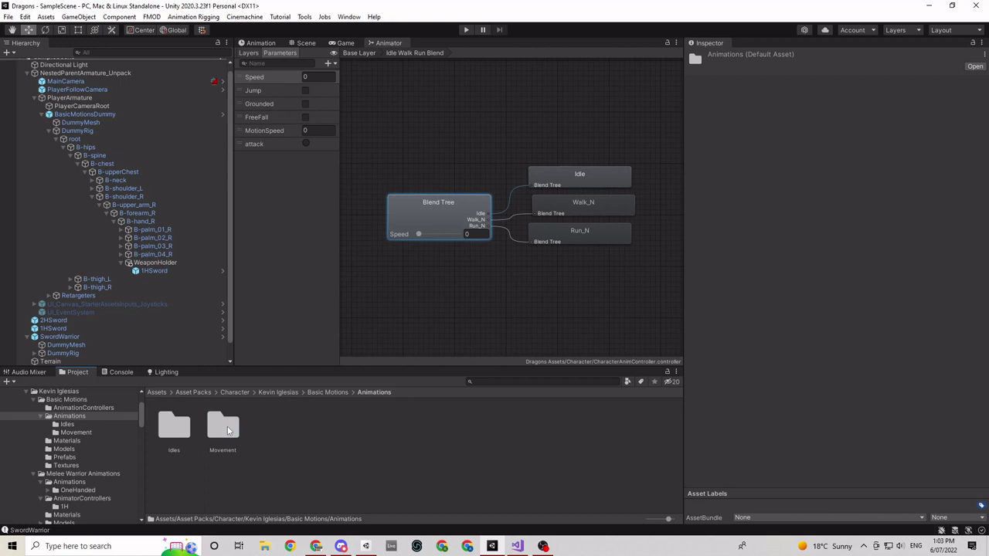
double_click(235, 430)
left_click(373, 392)
double_click(176, 424)
left_click(322, 425)
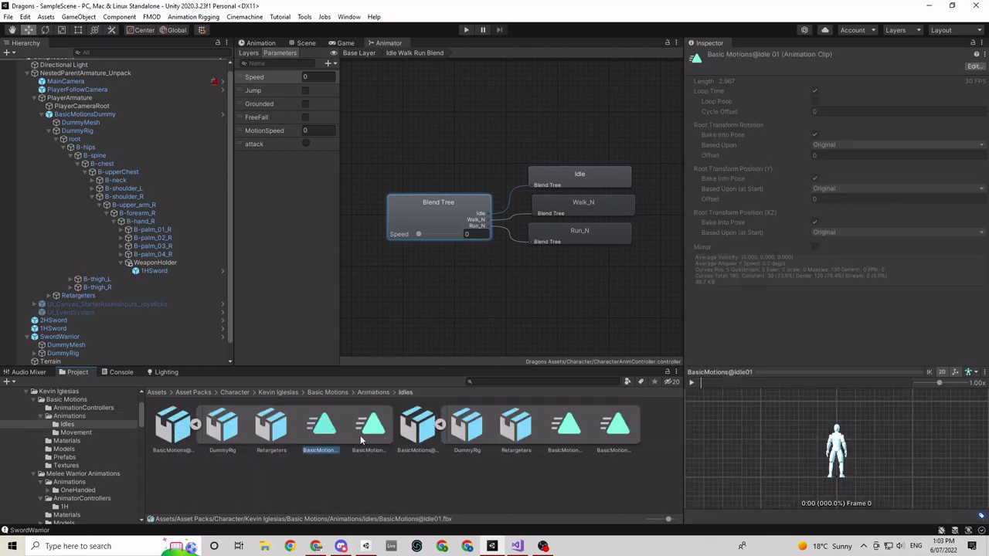
left_click(417, 331)
left_click(580, 176)
left_click(457, 224)
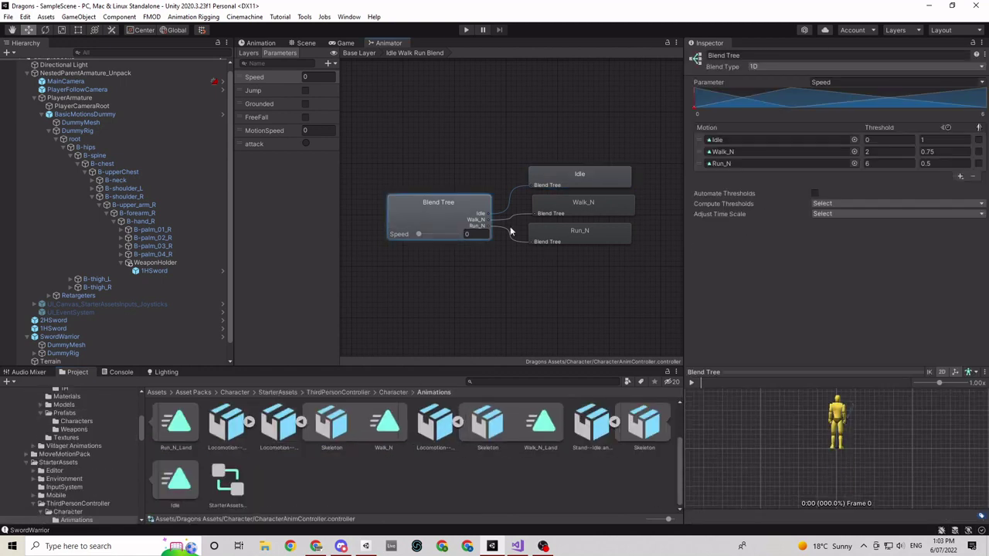
scroll(85, 483, "up", 5)
left_click(79, 430)
left_click_drag(325, 423, 779, 141)
Replace the blend tree's Run_N motion with the BasicMotions@Run01 - Forwards clip from the Basic Motions Movement folder.
left_click(371, 393)
double_click(214, 441)
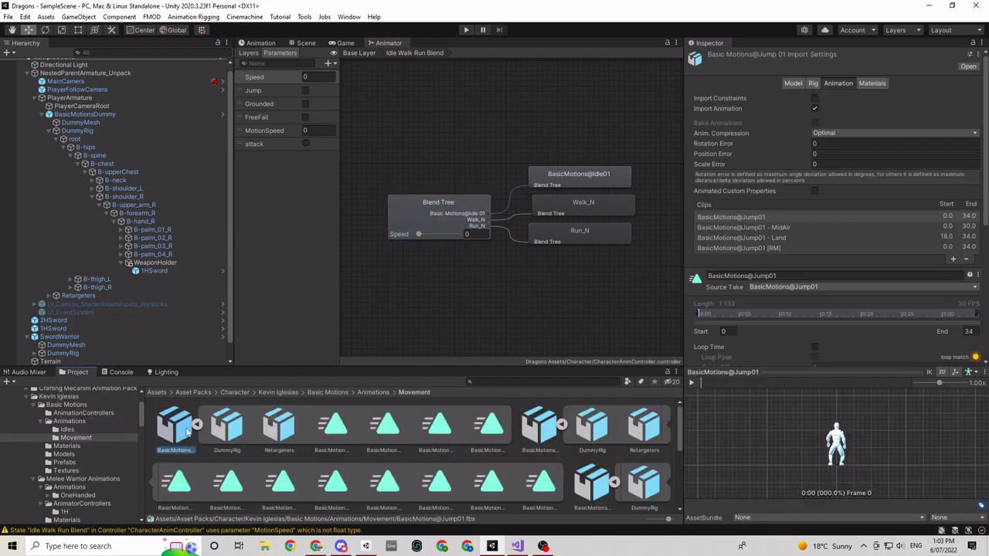
left_click(538, 426)
left_click(598, 485)
scroll(573, 485, "down", 3)
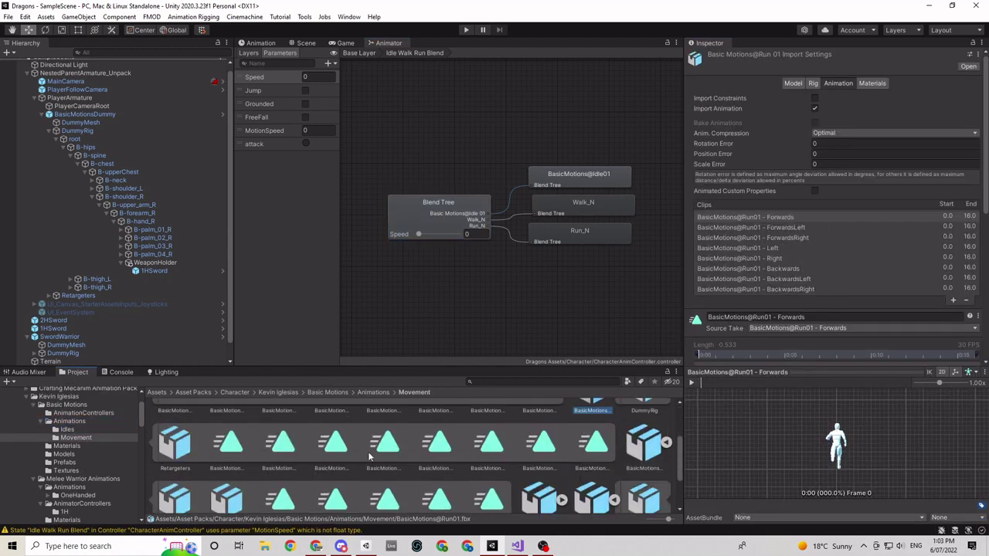
left_click(427, 448)
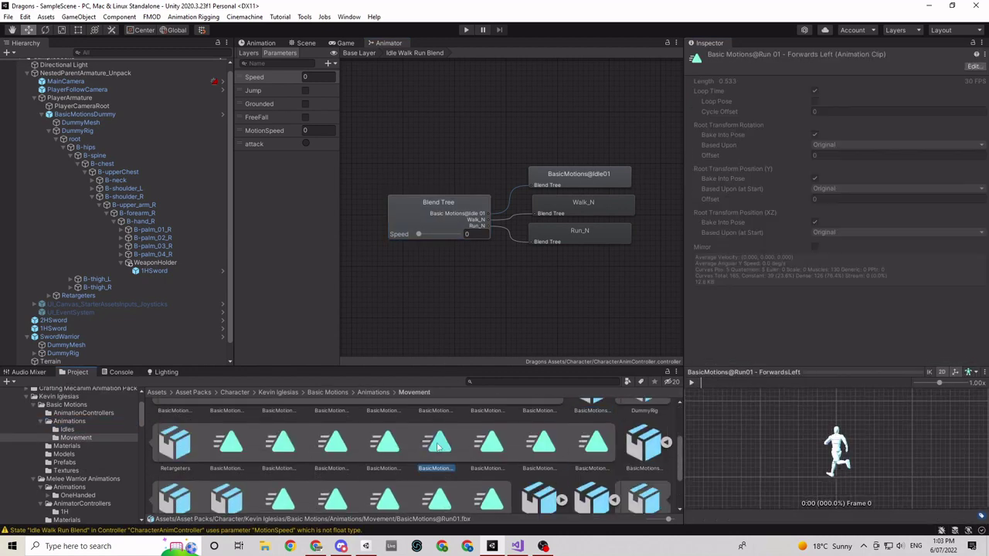
left_click(436, 228)
Replace the blend tree's Walk_N motion with the BasicMotions@Walk01 - Forwards [RM] clip.
scroll(590, 454, "down", 1)
left_click(593, 442)
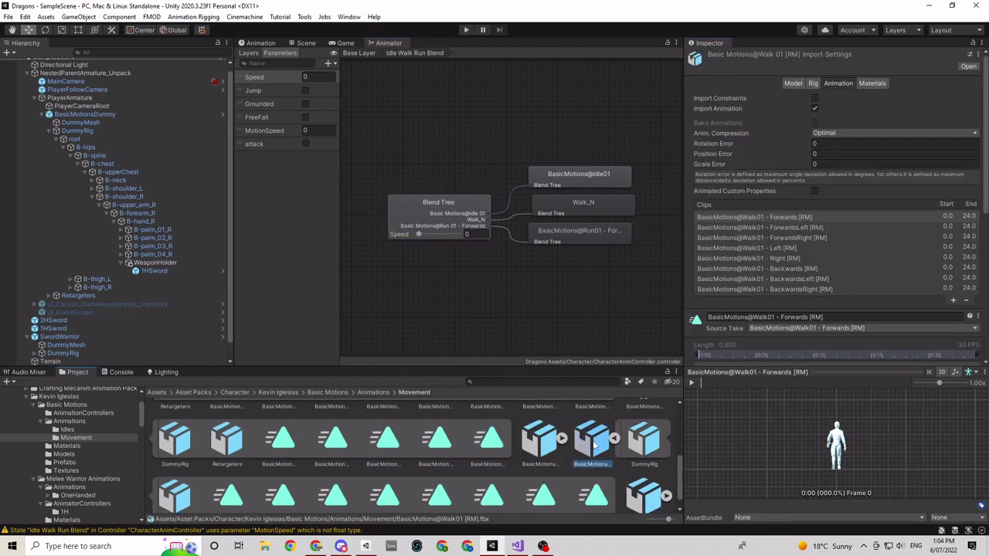
left_click(398, 483)
left_click(441, 217)
left_click_drag(386, 481, 761, 152)
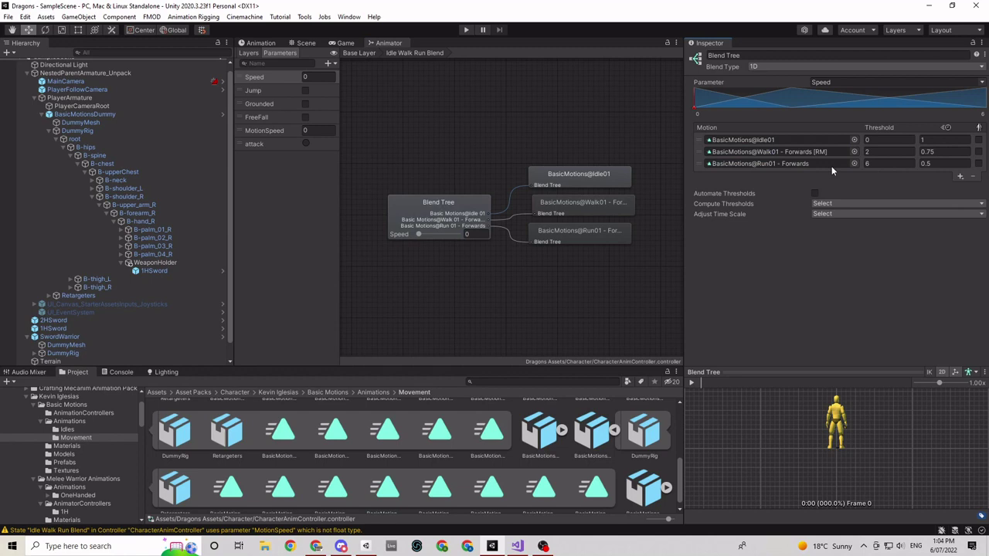
Try to replace the blend tree's walk motion with the BasicMotions@Walk01 - Forwards clip without root motion.
left_click(790, 152)
left_click(453, 485)
left_click(640, 480)
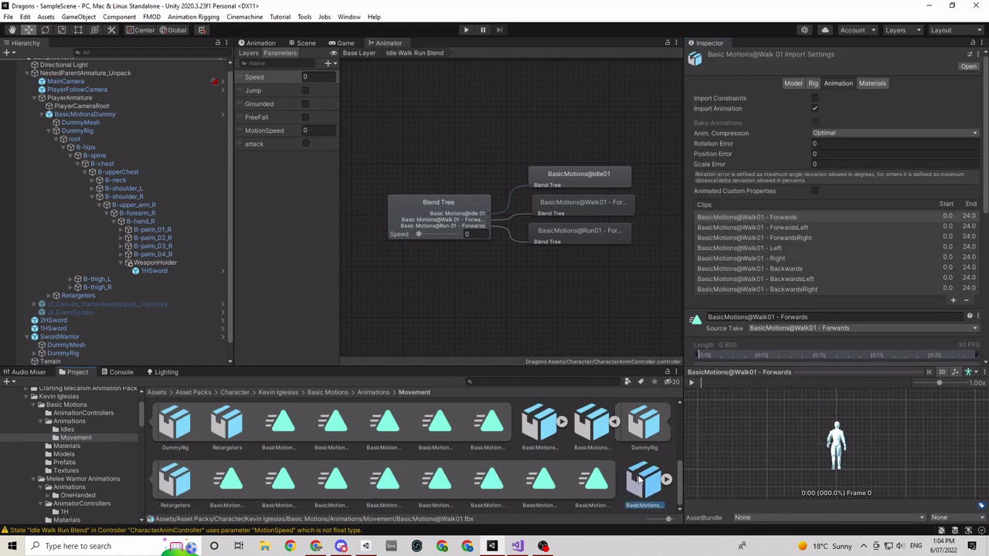
scroll(672, 480, "down", 3)
left_click(281, 484)
left_click(334, 485)
left_click(442, 487)
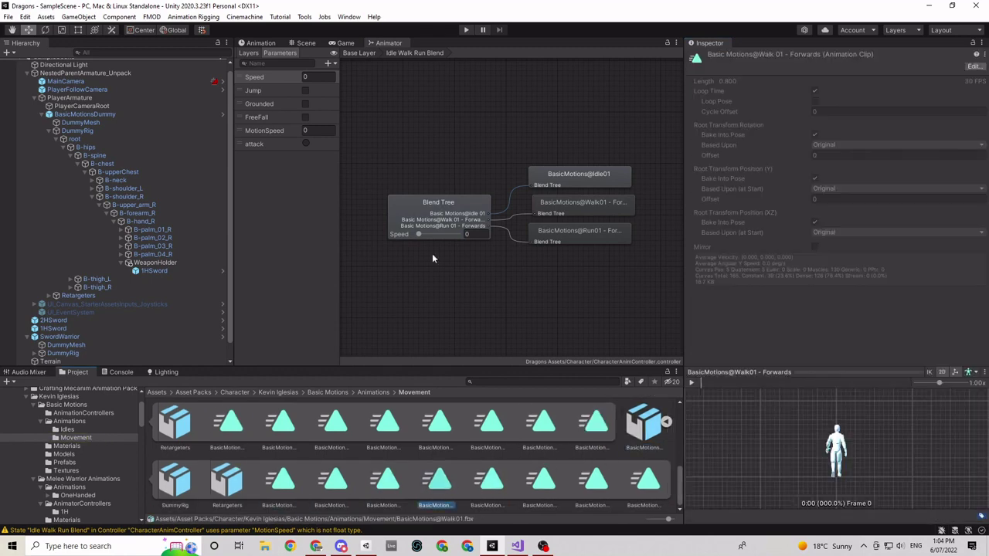
left_click(434, 217)
left_click_drag(439, 482, 448, 479)
Replace the blend tree's run motion with the BasicMotions@Run01 - Forwards [RM] clip from the Movement folder.
left_click(445, 435)
scroll(502, 473, "up", 2)
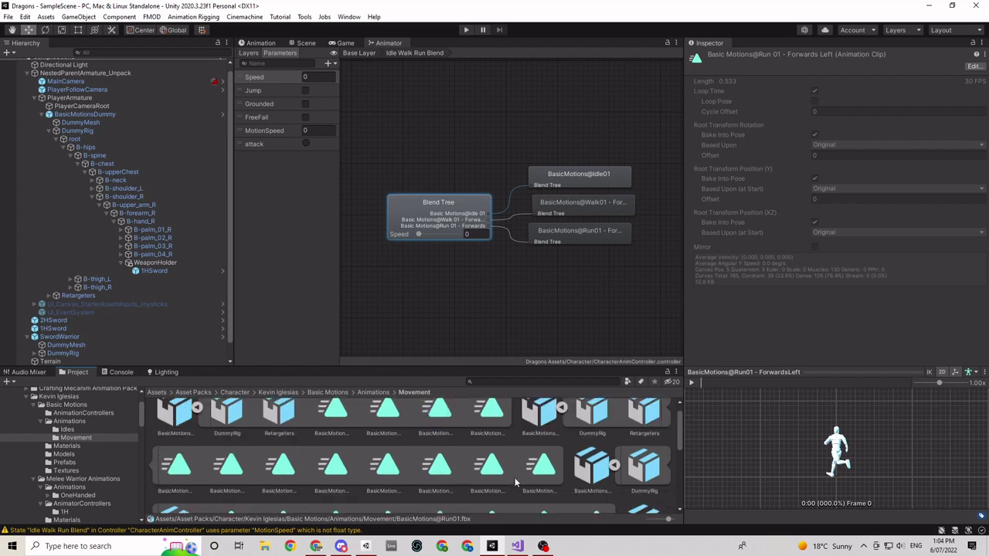
left_click(335, 467)
left_click(431, 239)
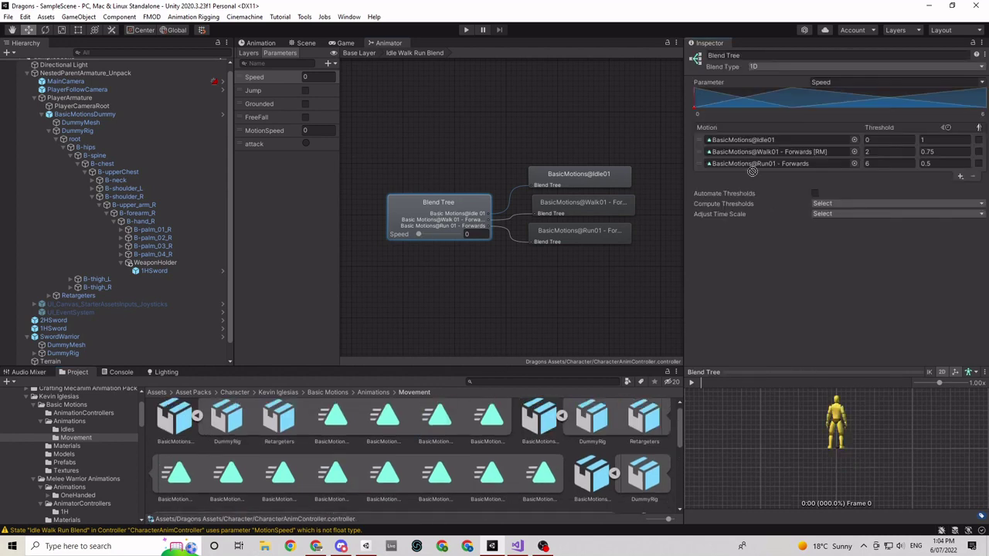
Play-test the character's running with the root-motion walk and run clips.
left_click(465, 29)
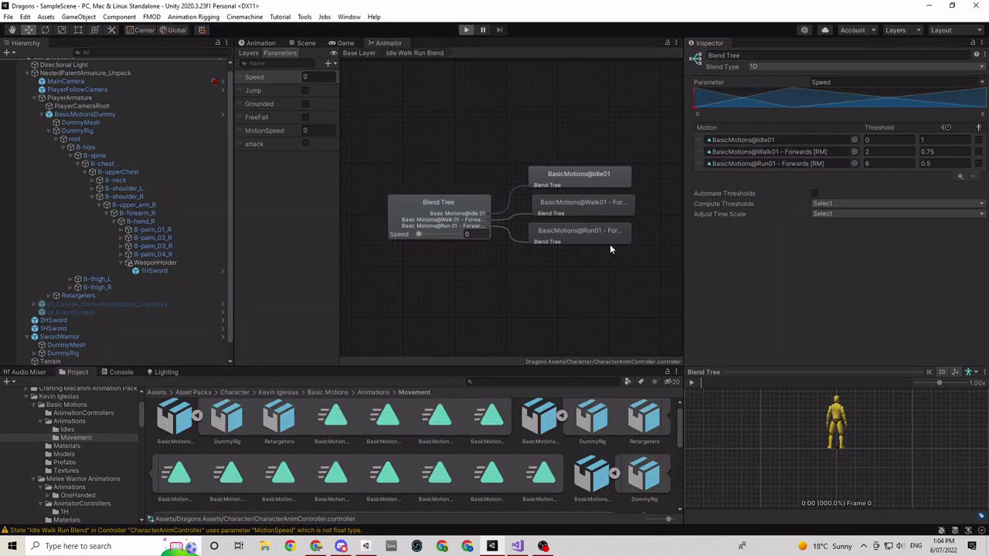
key("w")
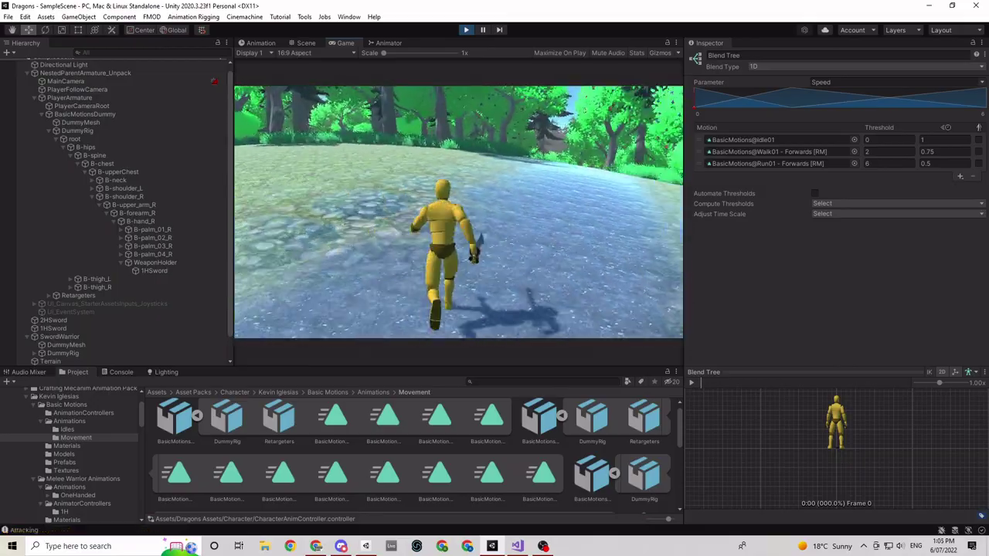
key("Escape")
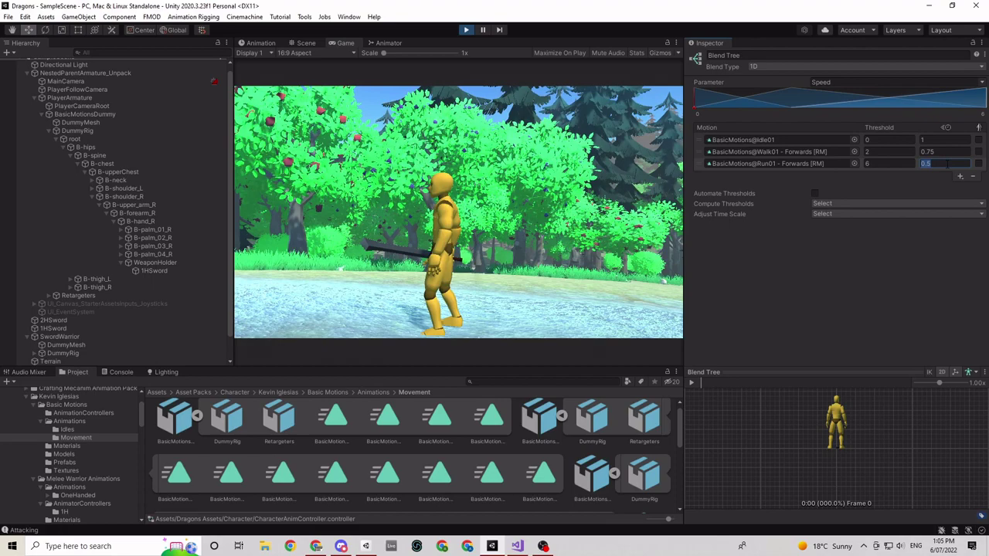
Set the blend tree's playback speeds to 0.5 for walk and 0.25 for run, and play-test them against the enemy.
left_click(942, 164)
type("0.25")
key("Return")
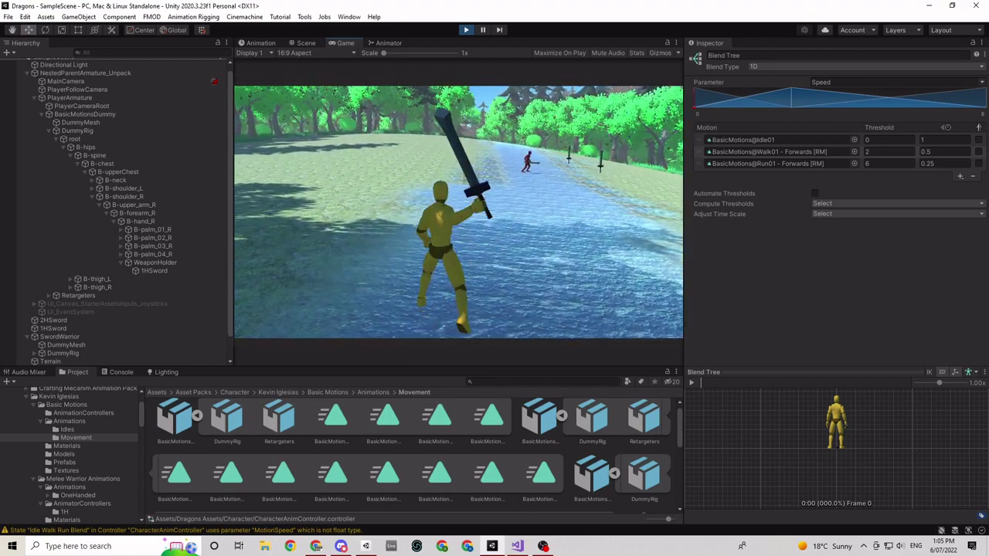
key("w")
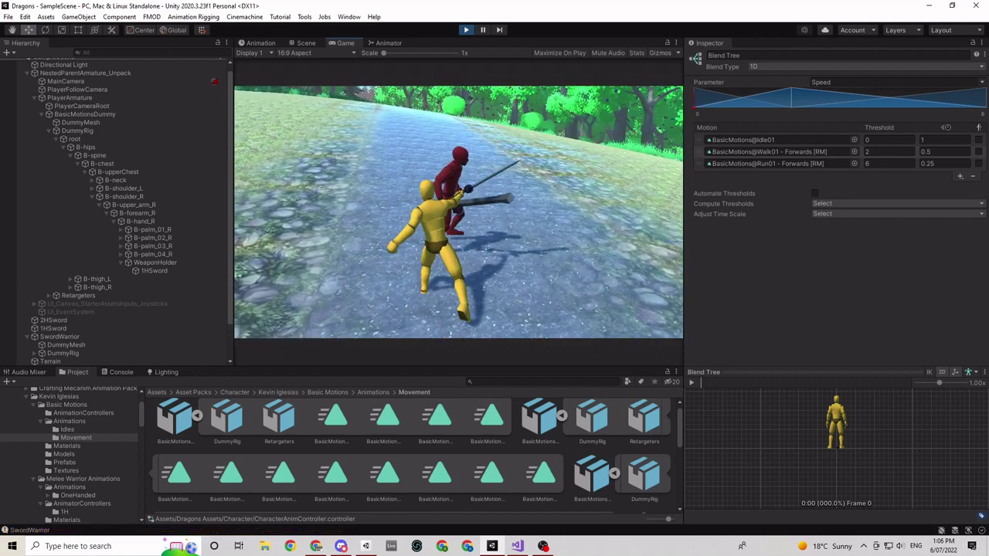
left_click(466, 29)
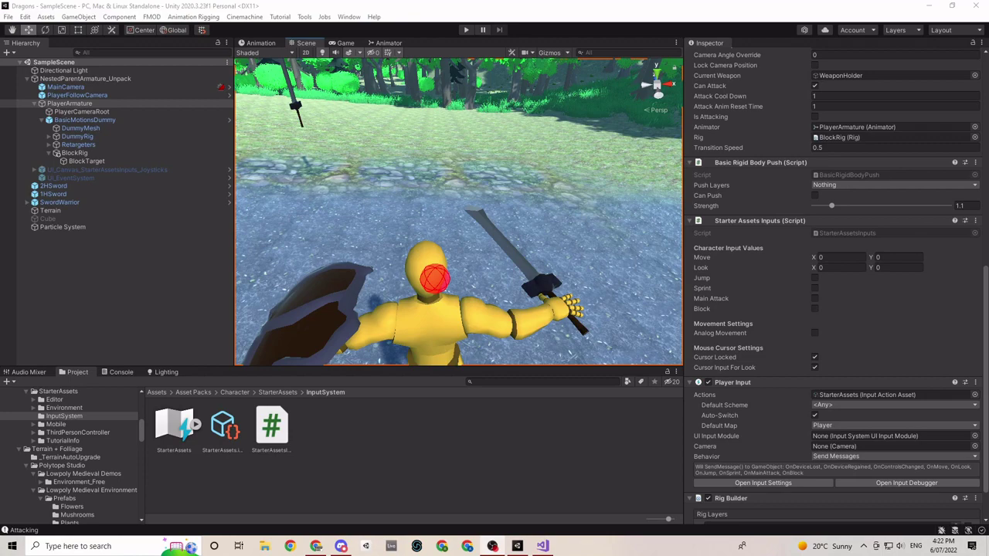
Start the game and move the shield-carrying character towards the enemy to test attacking.
left_click(440, 112)
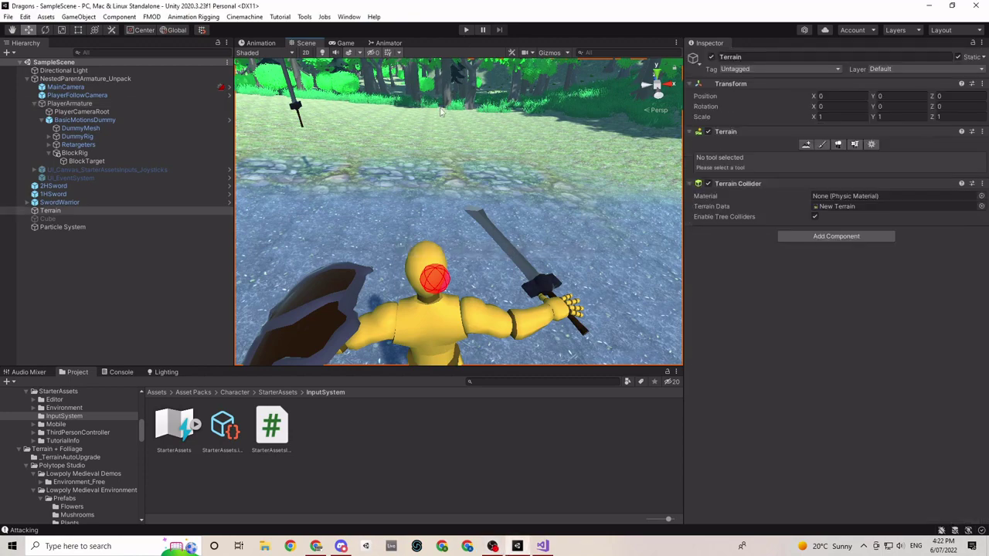
left_click(465, 29)
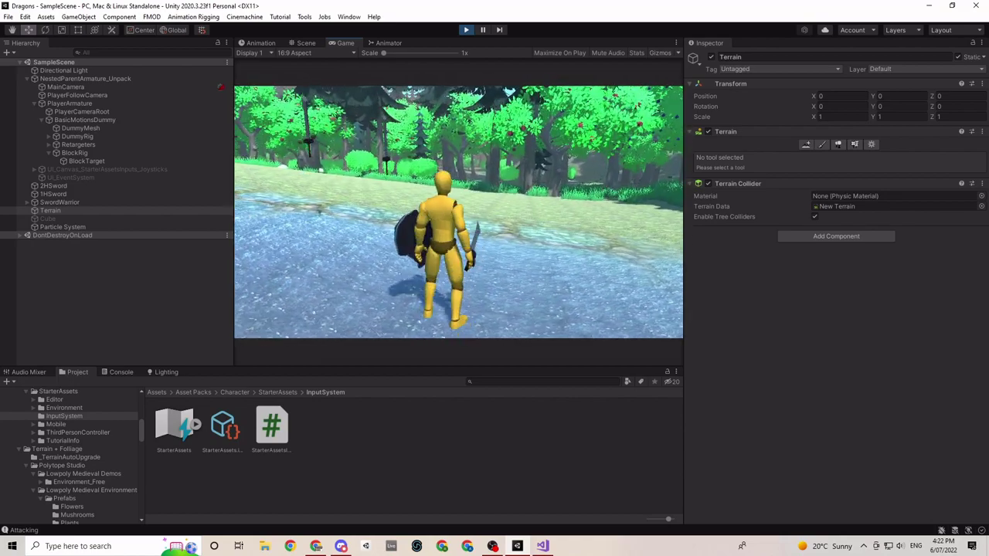
key("w")
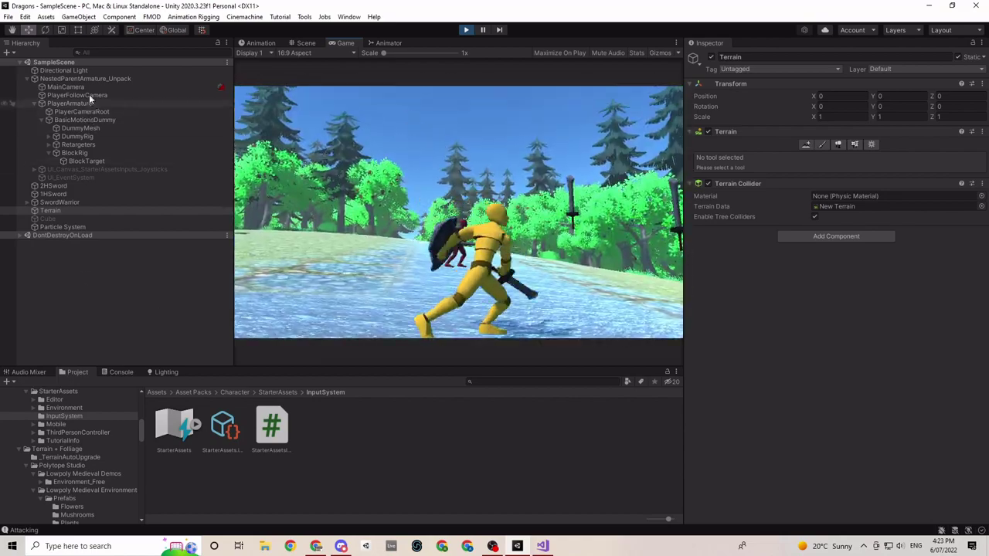
Check PlayerArmature's Main Attack and Block input flags during play by toggling them and attacking in the game.
left_click(90, 104)
scroll(855, 350, "down", 10)
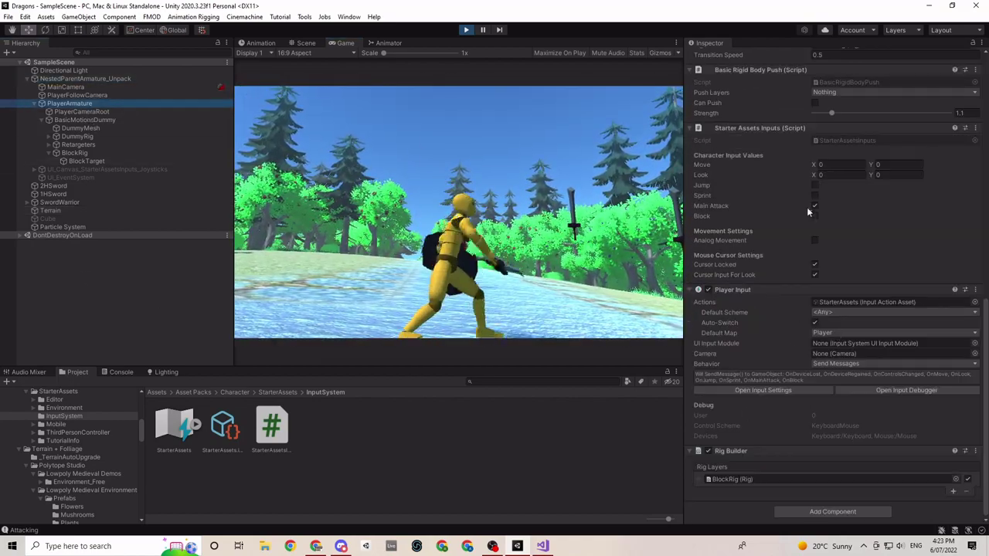
left_click(814, 207)
left_click(580, 71)
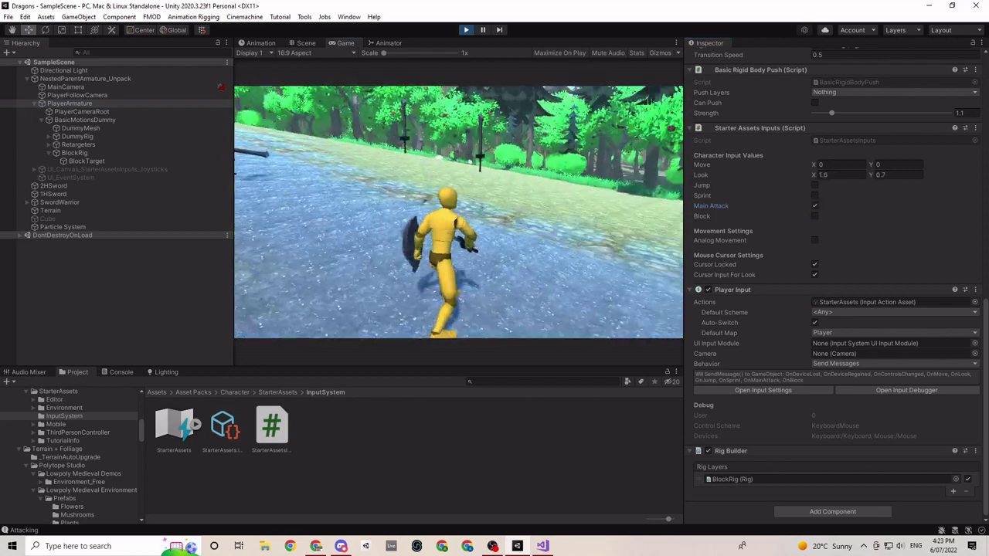
key("Escape")
left_click(814, 205)
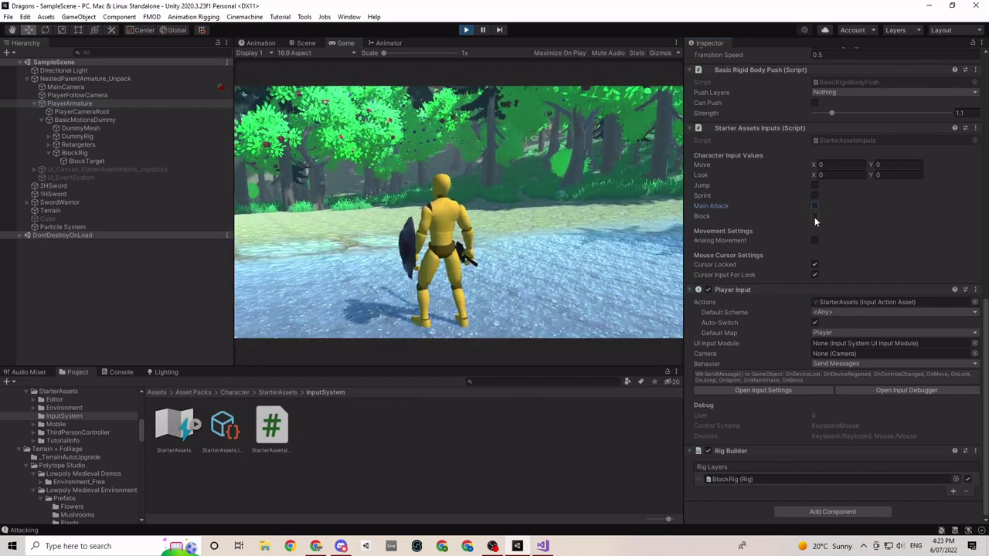
left_click(815, 216)
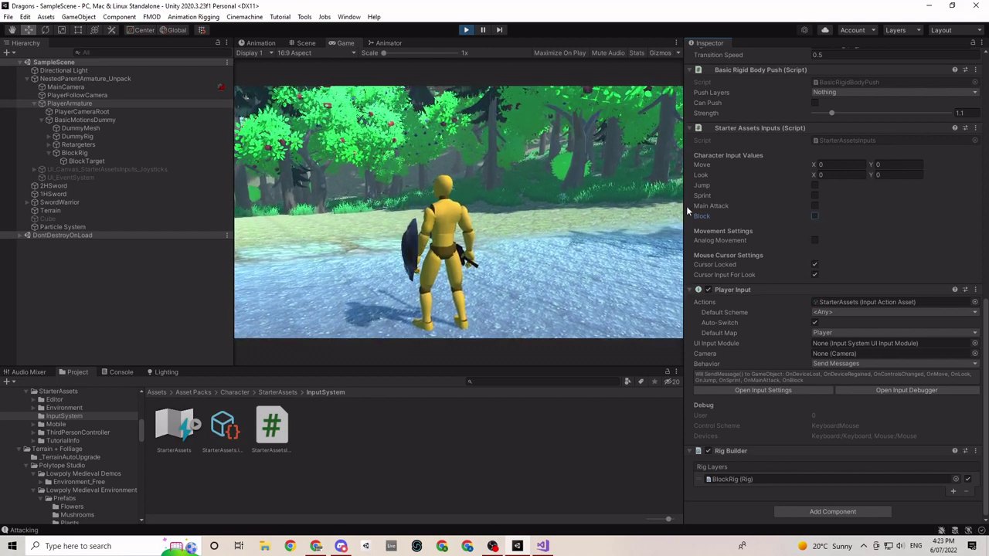
Move the character around in the running game while monitoring its Starter Assets Inputs values.
left_click(680, 68)
key("q")
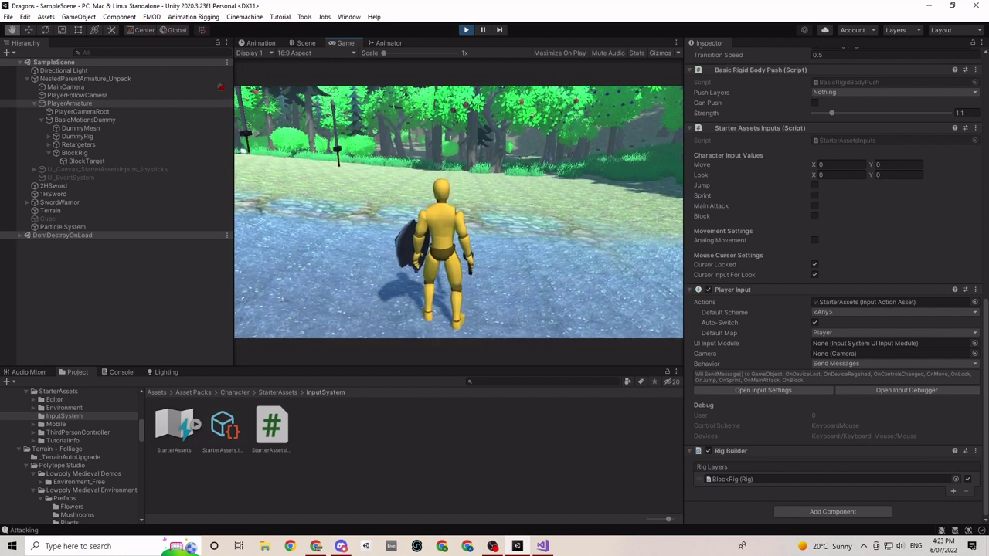
key("w")
key("s")
key("d")
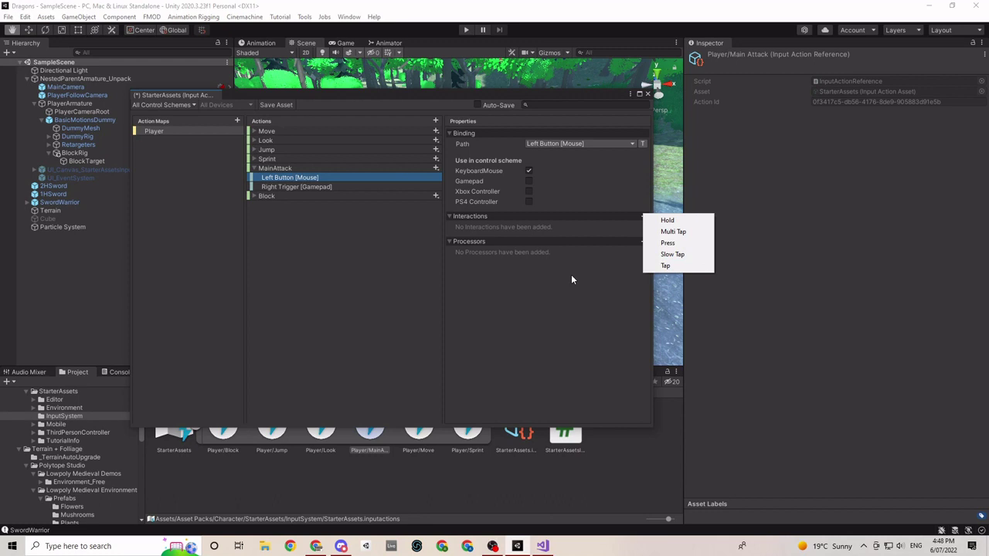
Check the MainAttack action's type settings and save the StarterAssets input actions asset.
left_click(370, 176)
left_click(373, 168)
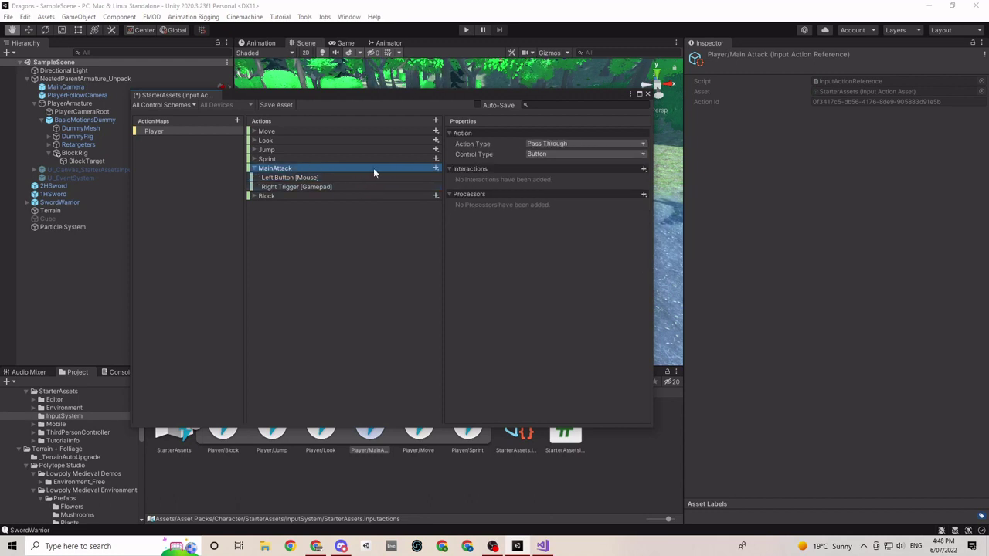
left_click(288, 105)
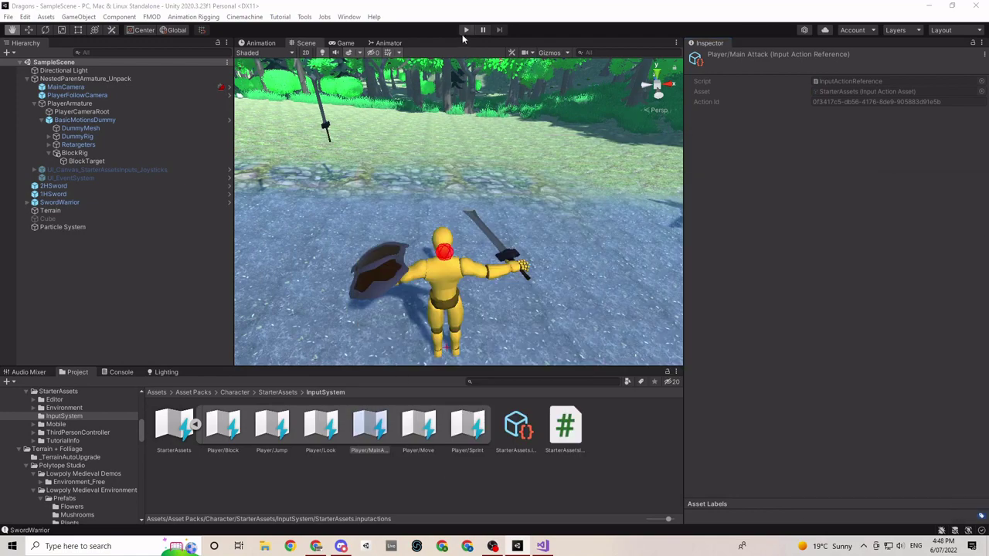
Start the game and test attacking with PlayerArmature's Starter Assets Inputs values in view.
key("ctrl+p")
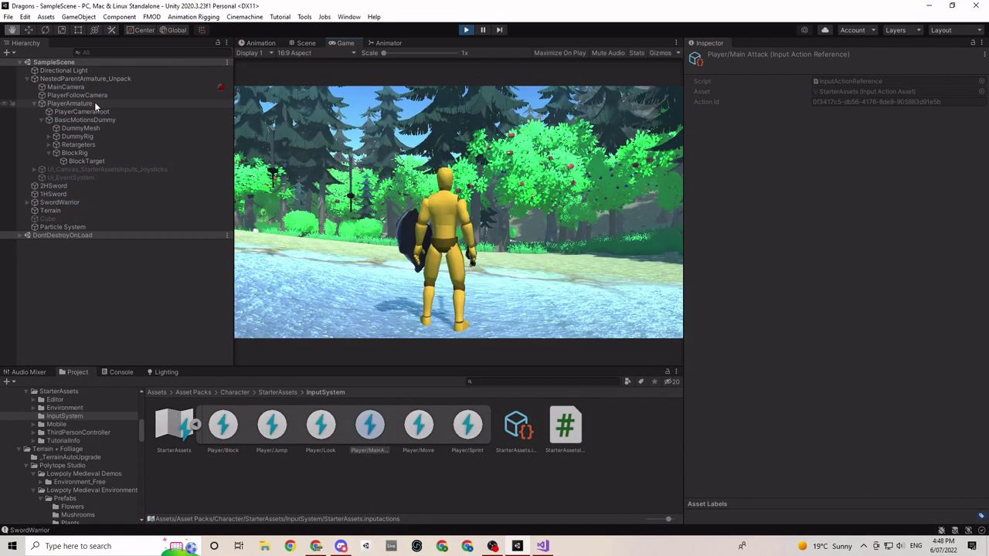
left_click(95, 103)
scroll(786, 242, "down", 5)
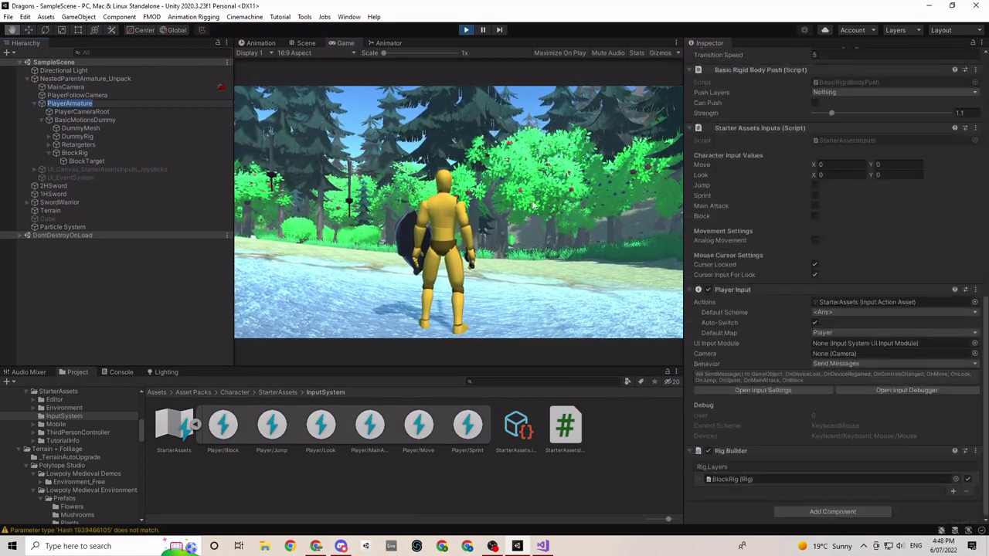
left_click(458, 211)
left_click(458, 211)
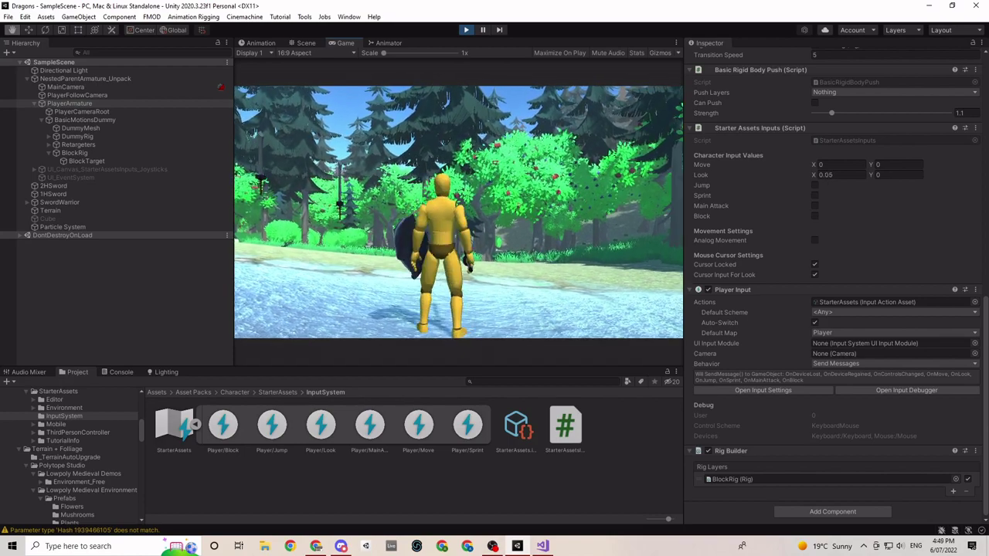
Play-test combat by approaching the enemy, blocking with the shield, attacking with the sword and walking while blocking.
key("w")
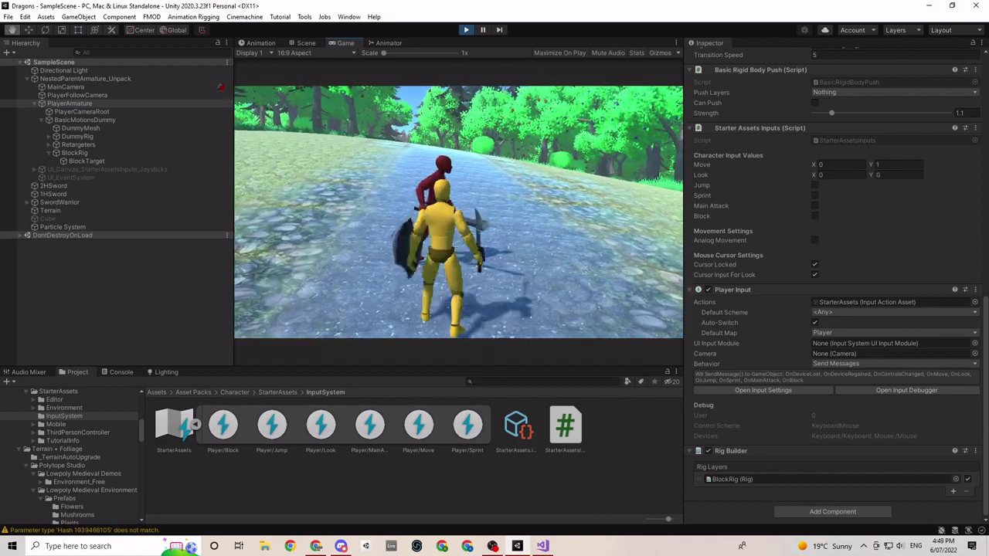
right_click(458, 211)
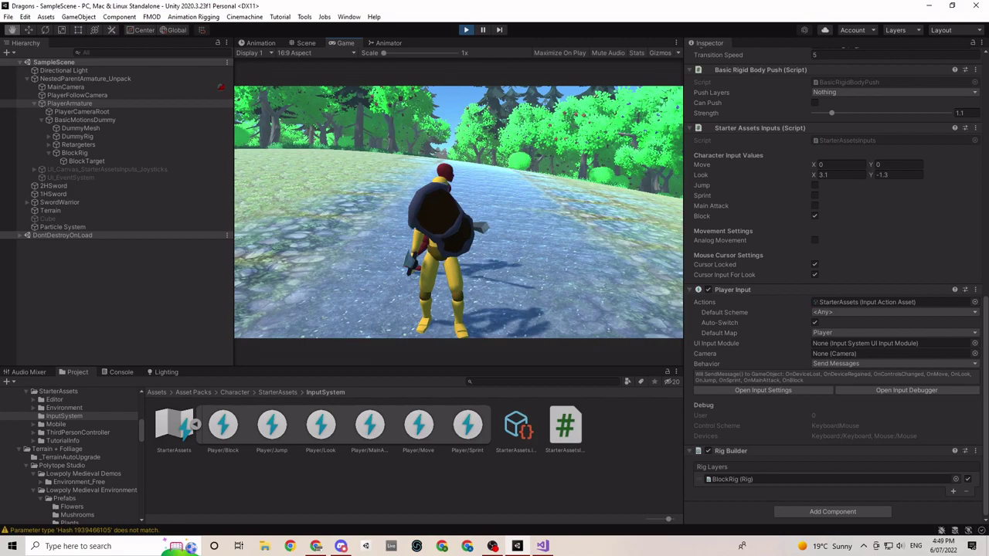
left_click(458, 212)
key("shift+w")
left_click(458, 212)
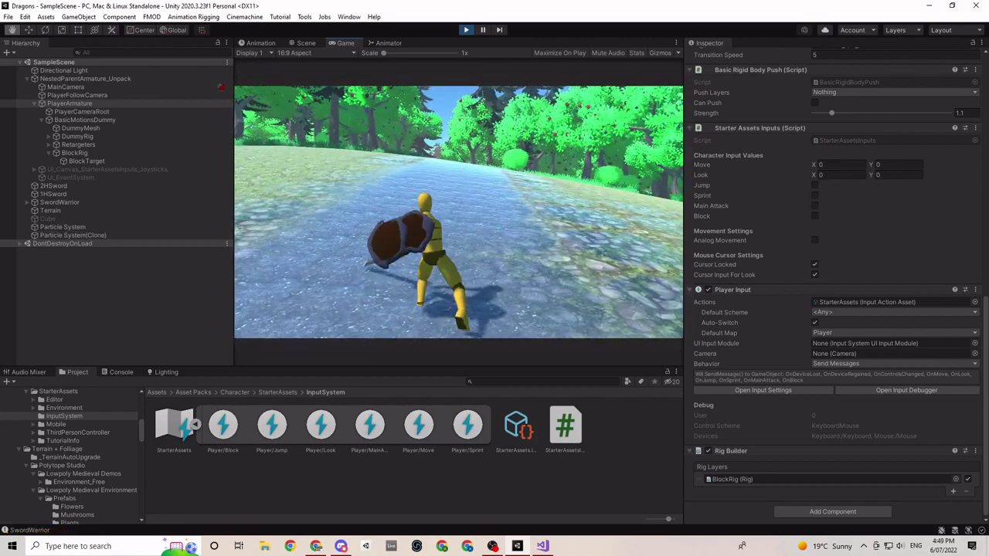
left_click(458, 212)
right_click(458, 211)
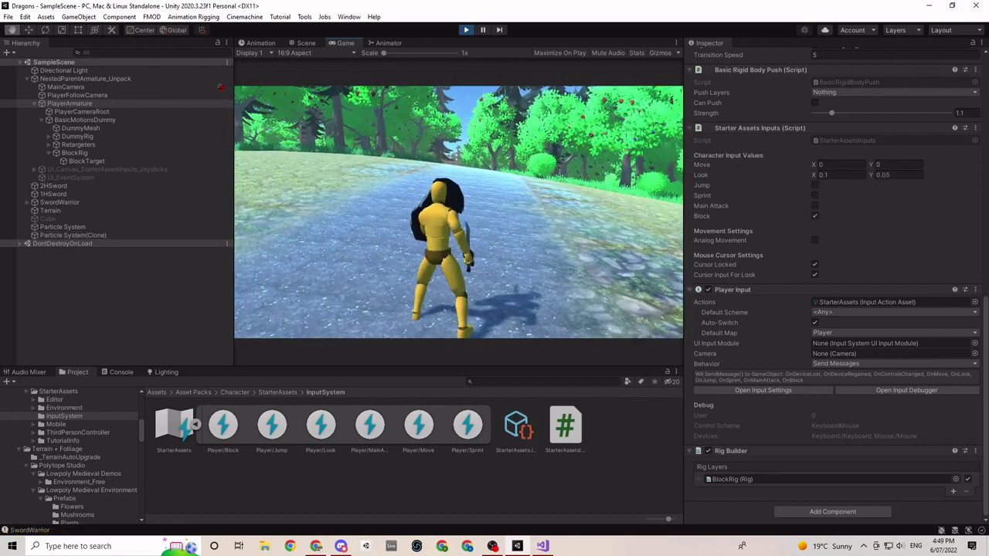
key("w")
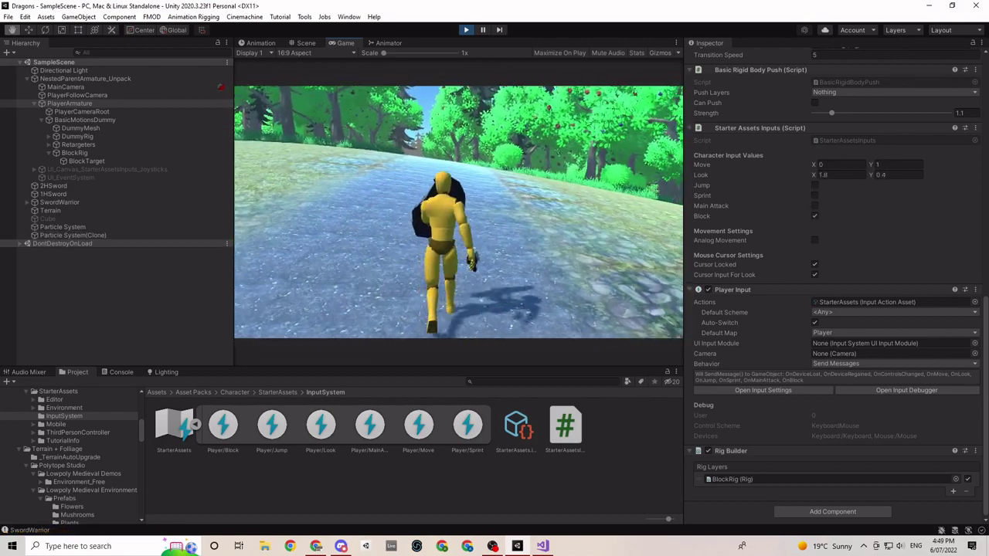